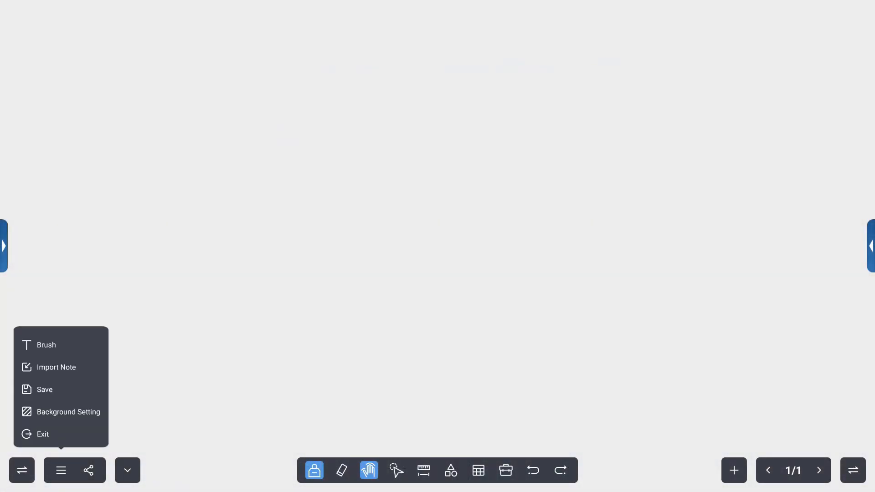
Import the solar system .iwb file from Local disk > scotts class onto the board.
click(51, 367)
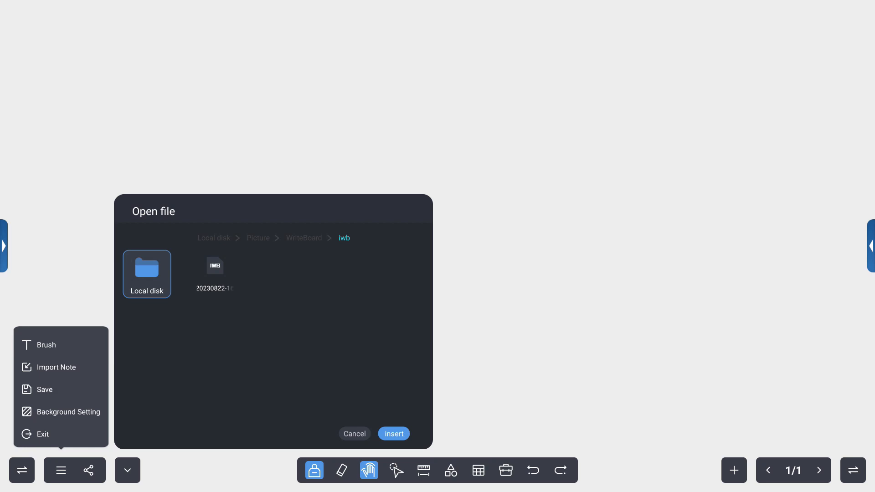
click(147, 273)
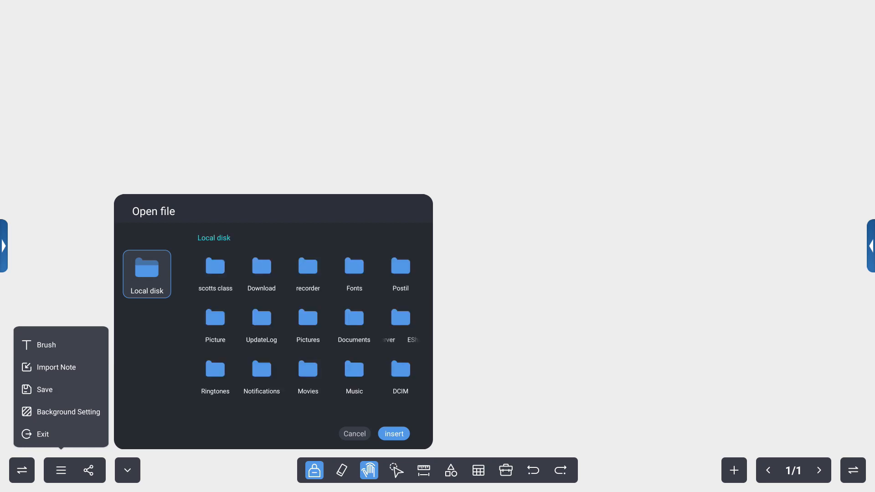
click(215, 271)
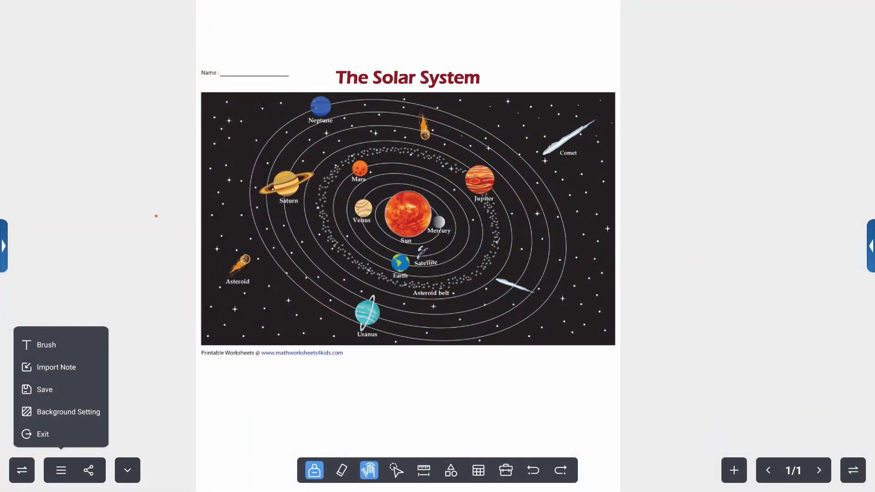
Save the board to Netdisk cloud storage, continuing with the existing Google account.
click(4, 245)
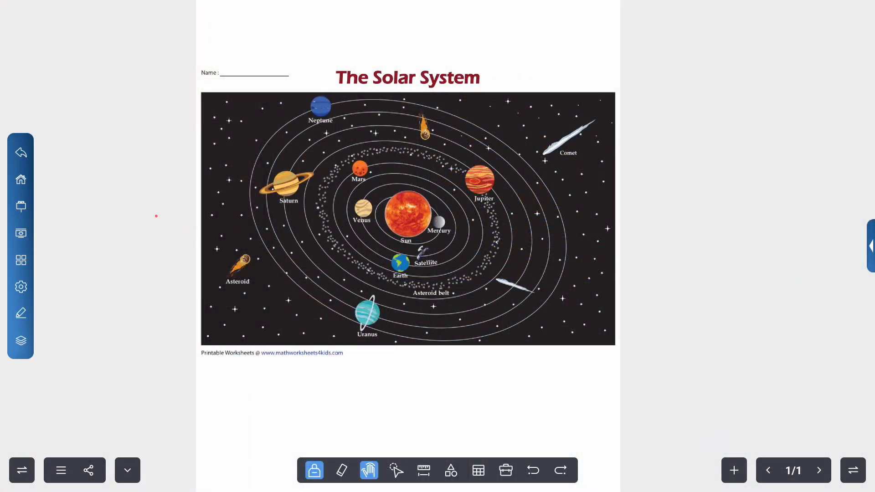
click(60, 470)
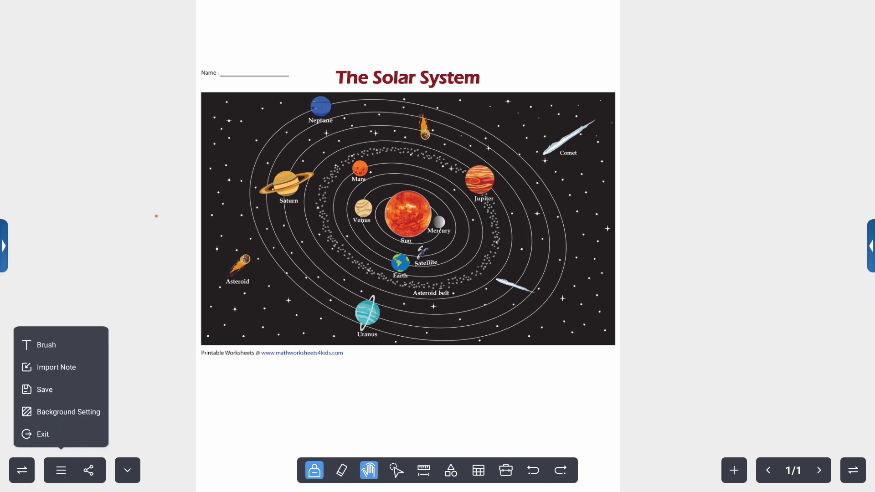
click(41, 390)
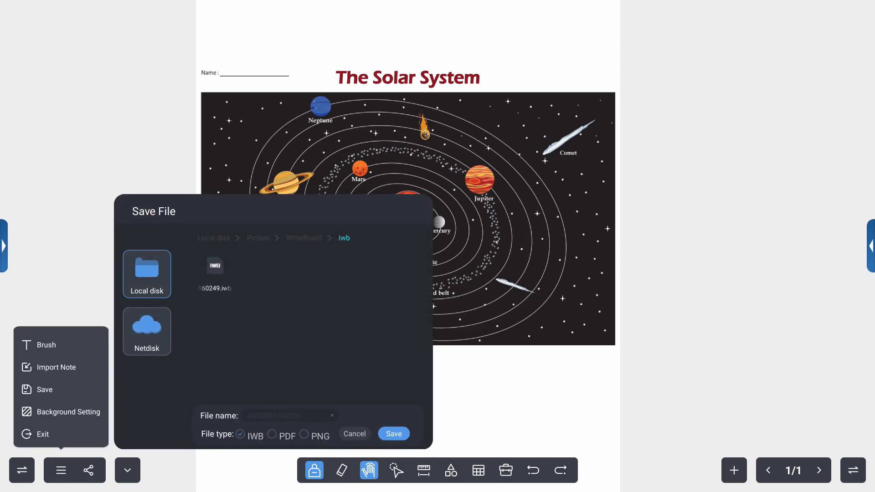
click(146, 331)
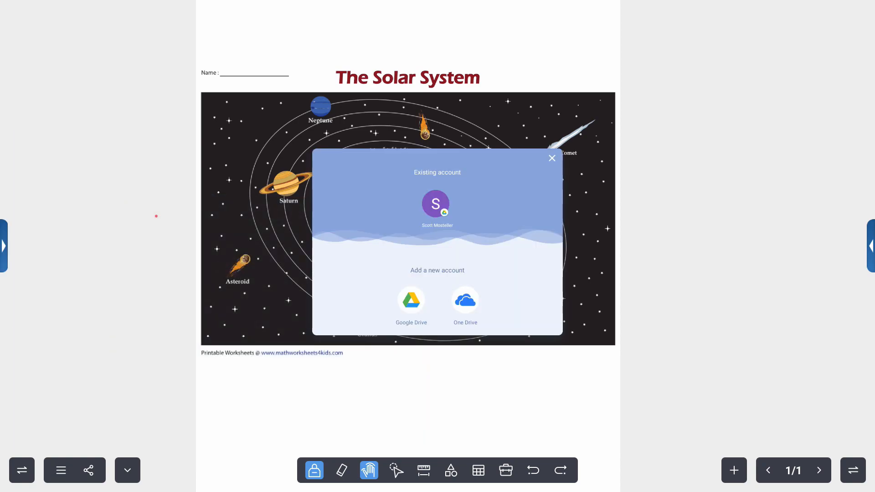
click(436, 204)
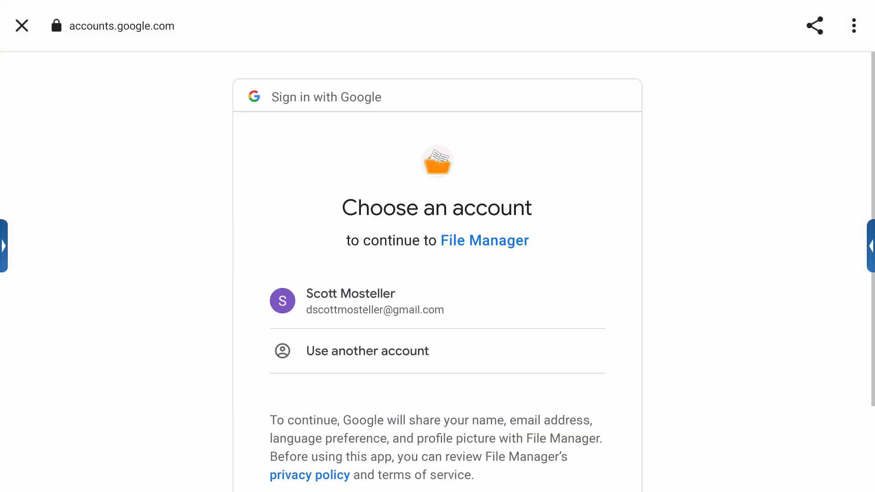
Sign in with the existing Google account and reach the folder holding solar system.iwb.
click(438, 302)
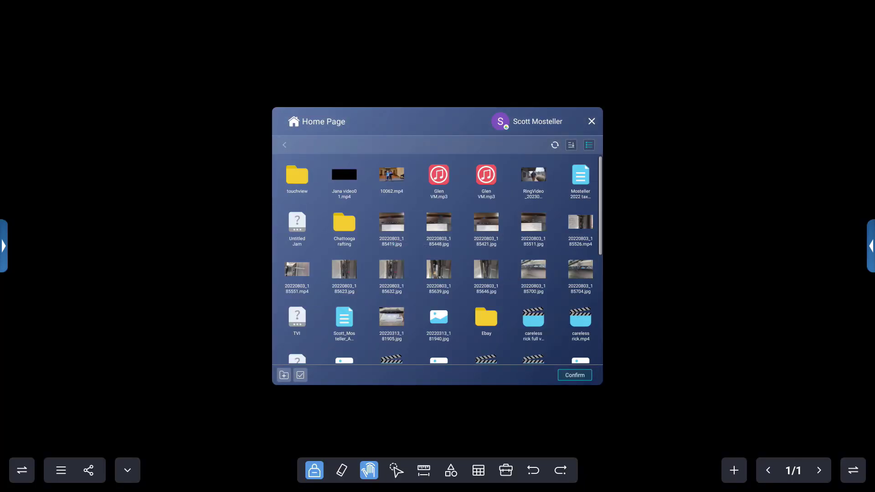
click(297, 180)
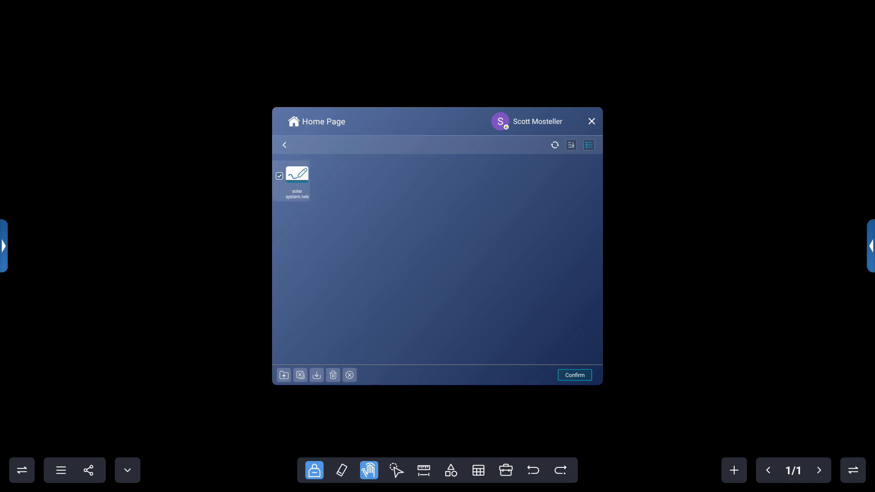
Download the checked solar system.iwb into the local scotts class folder.
click(316, 376)
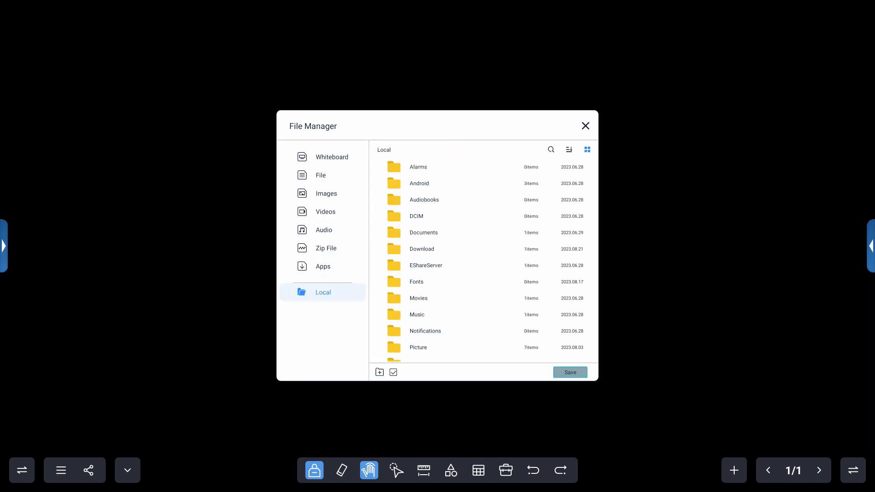
scroll(478, 260, down, 5)
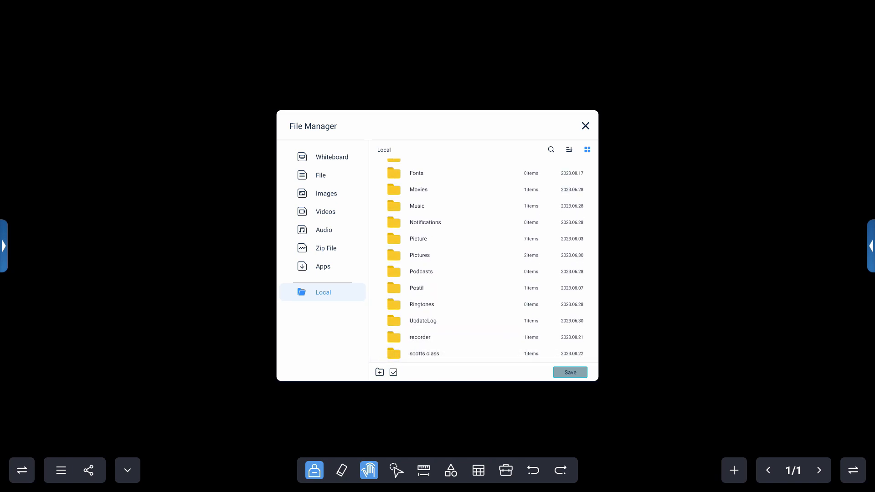
click(424, 353)
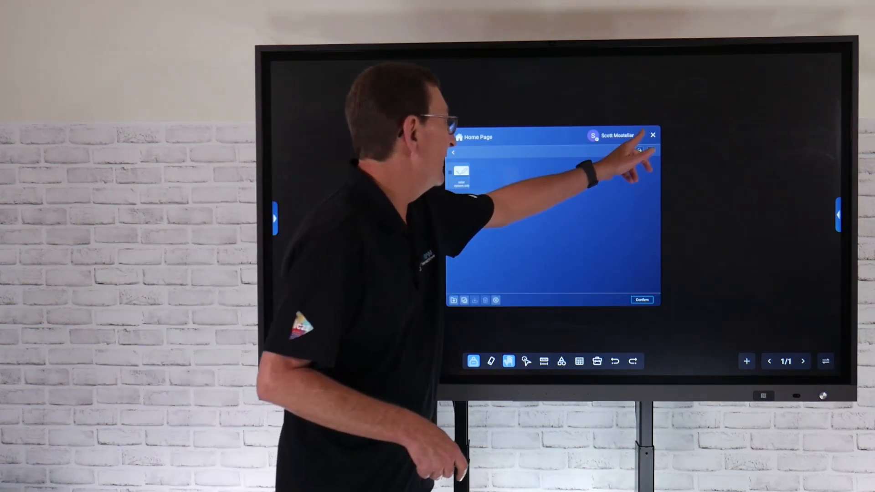
Close the drive browser, exit the whiteboard and relaunch S-Write to a blank board.
click(630, 178)
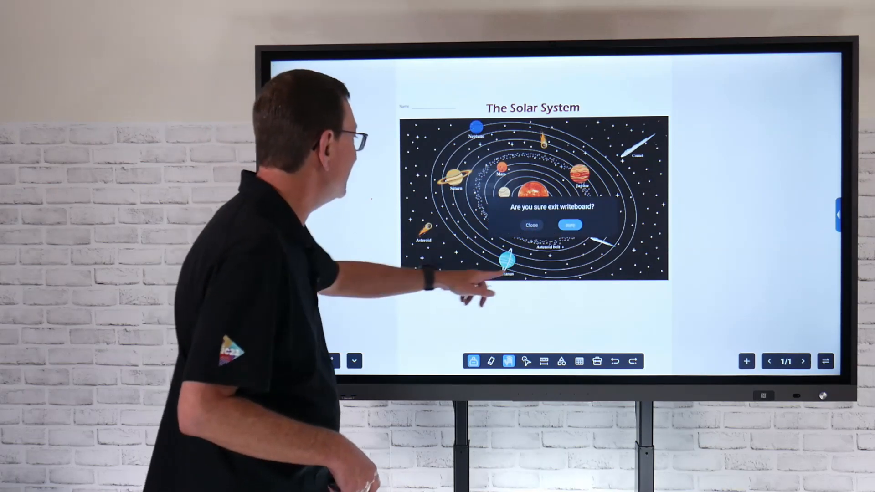
click(564, 226)
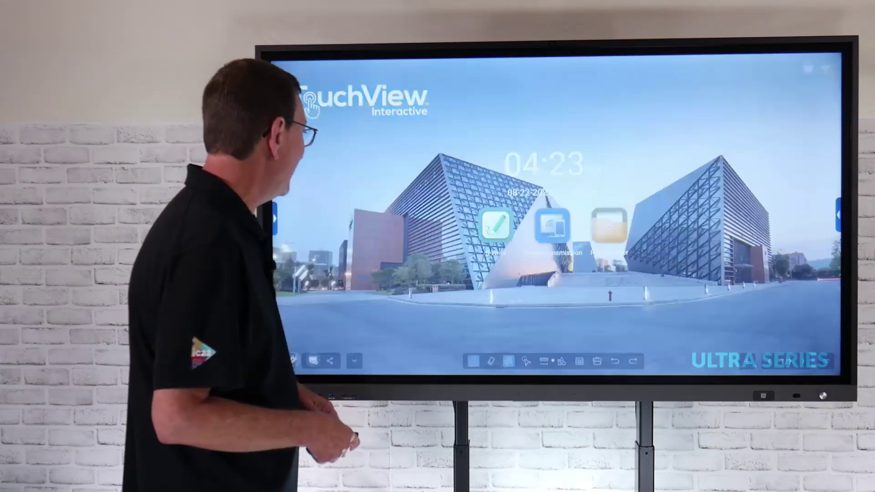
click(496, 225)
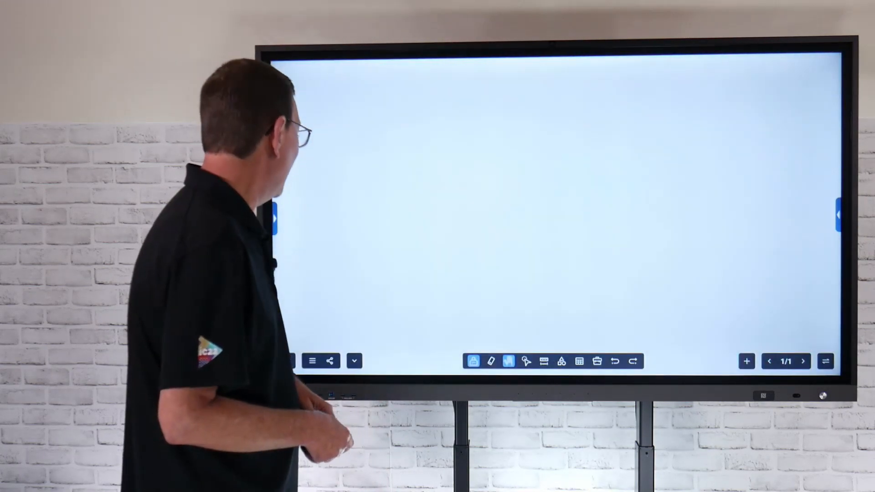
Start Import Note from the main menu to bring back the downloaded solar system file.
click(311, 361)
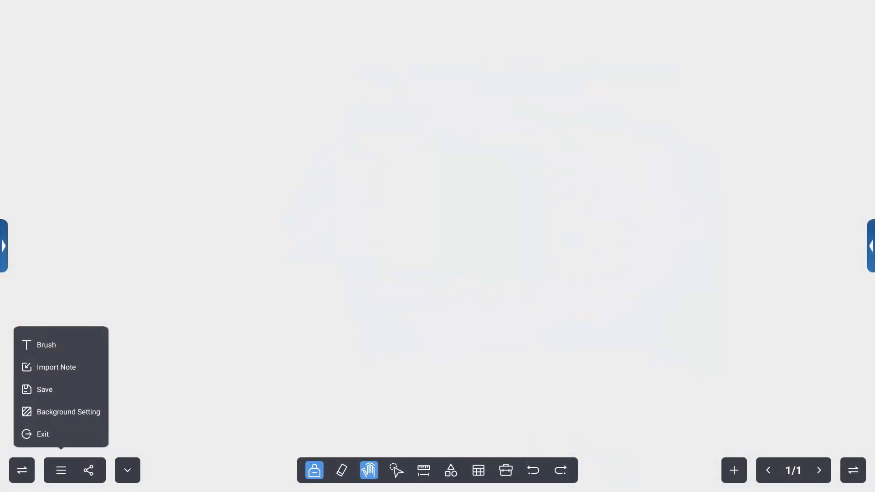
click(52, 367)
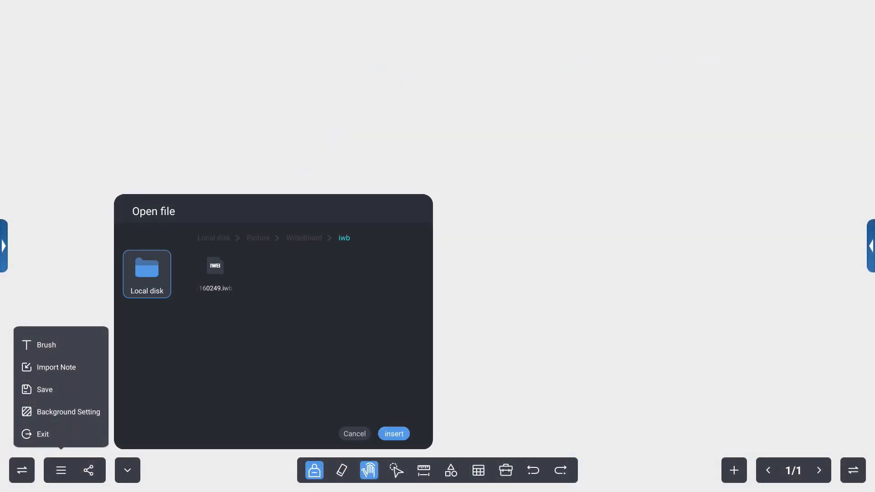